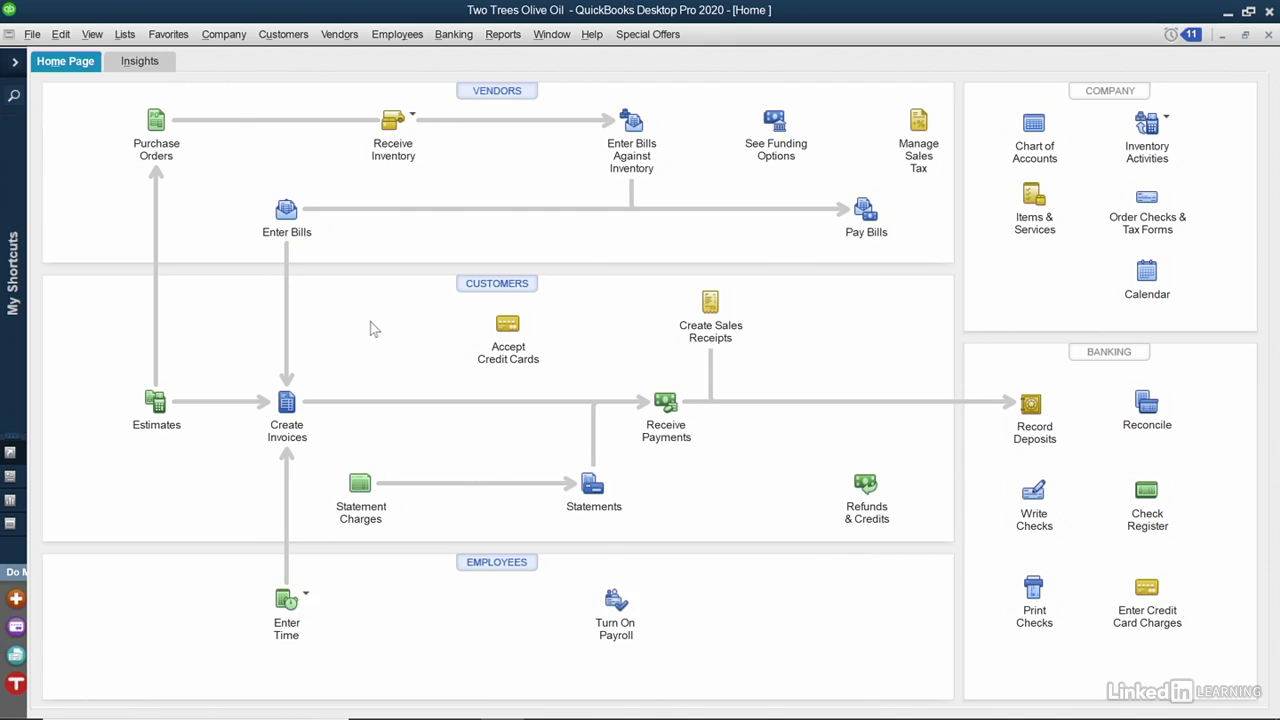
- Add item EV016 with quantity 2 to the existing paid invoice 119 and record the changed invoice
{"action": "left_click", "coordinate": [280, 393]}
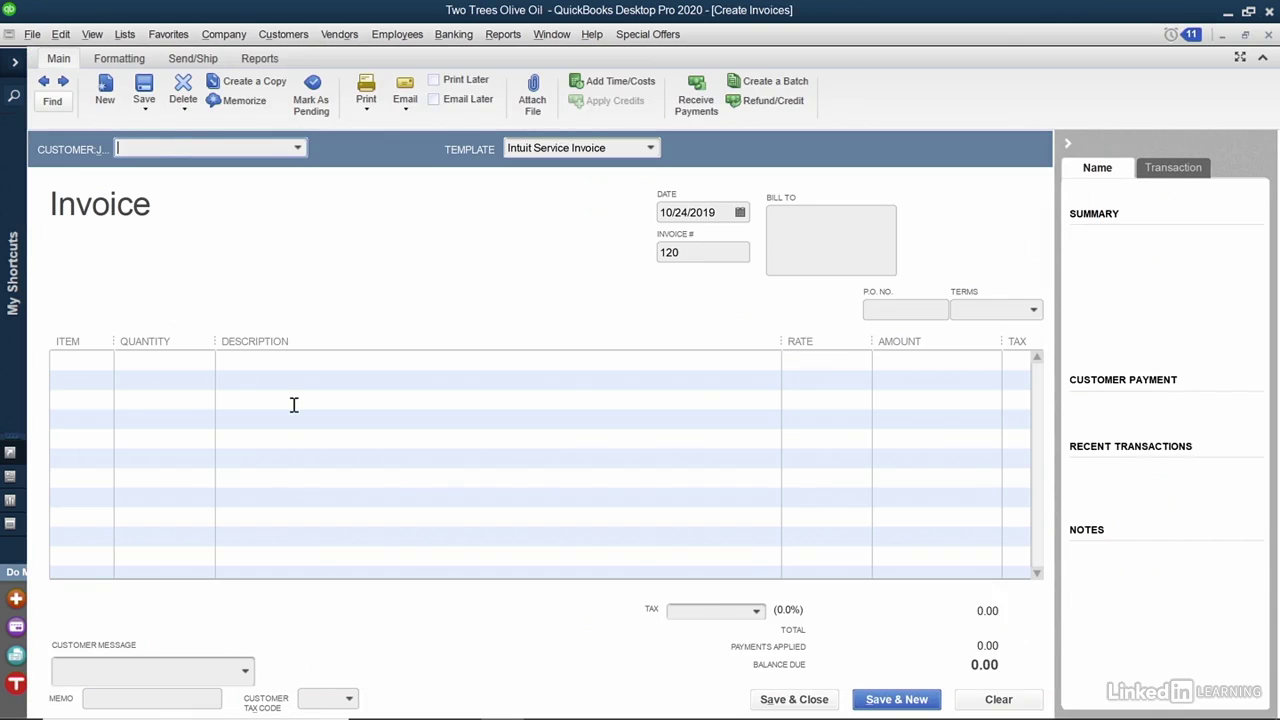
{"action": "left_click", "coordinate": [43, 81]}
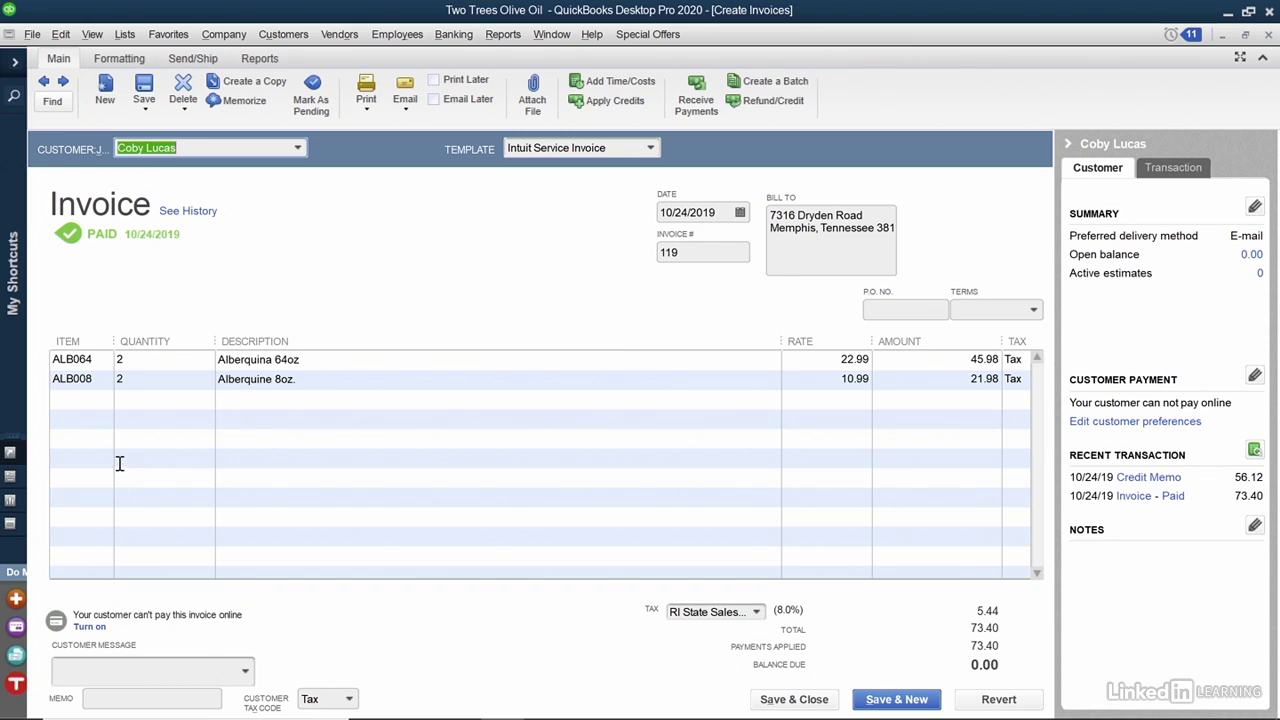
{"action": "left_click", "coordinate": [53, 395]}
{"action": "left_click", "coordinate": [103, 399]}
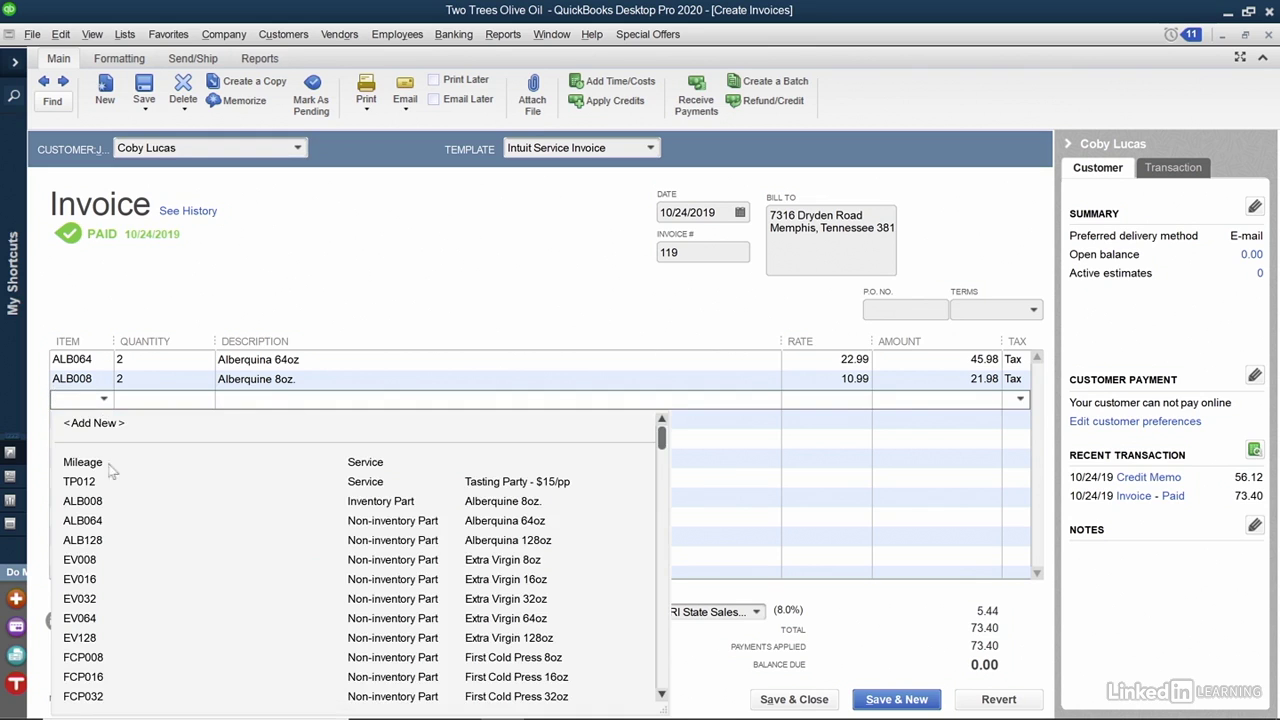
{"action": "left_click", "coordinate": [80, 491]}
{"action": "left_click", "coordinate": [157, 400]}
{"action": "type", "text": "2"}
{"action": "key", "text": "Down"}
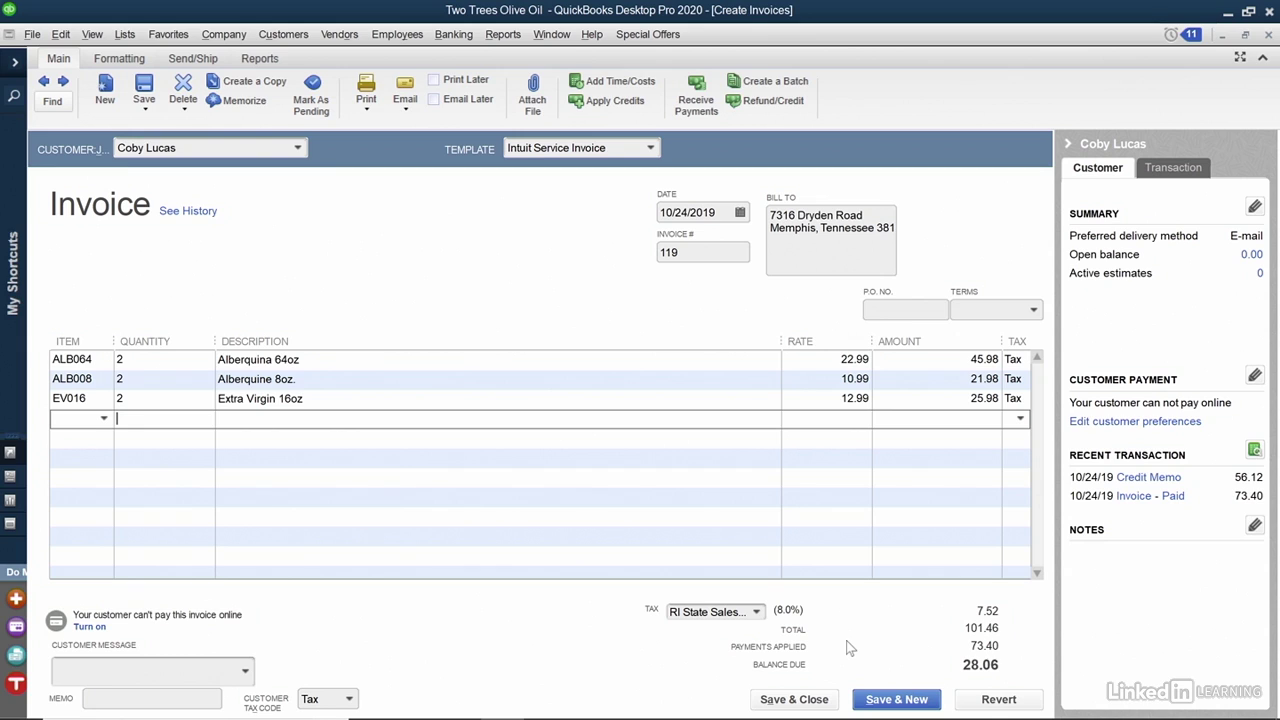
{"action": "left_click", "coordinate": [808, 700]}
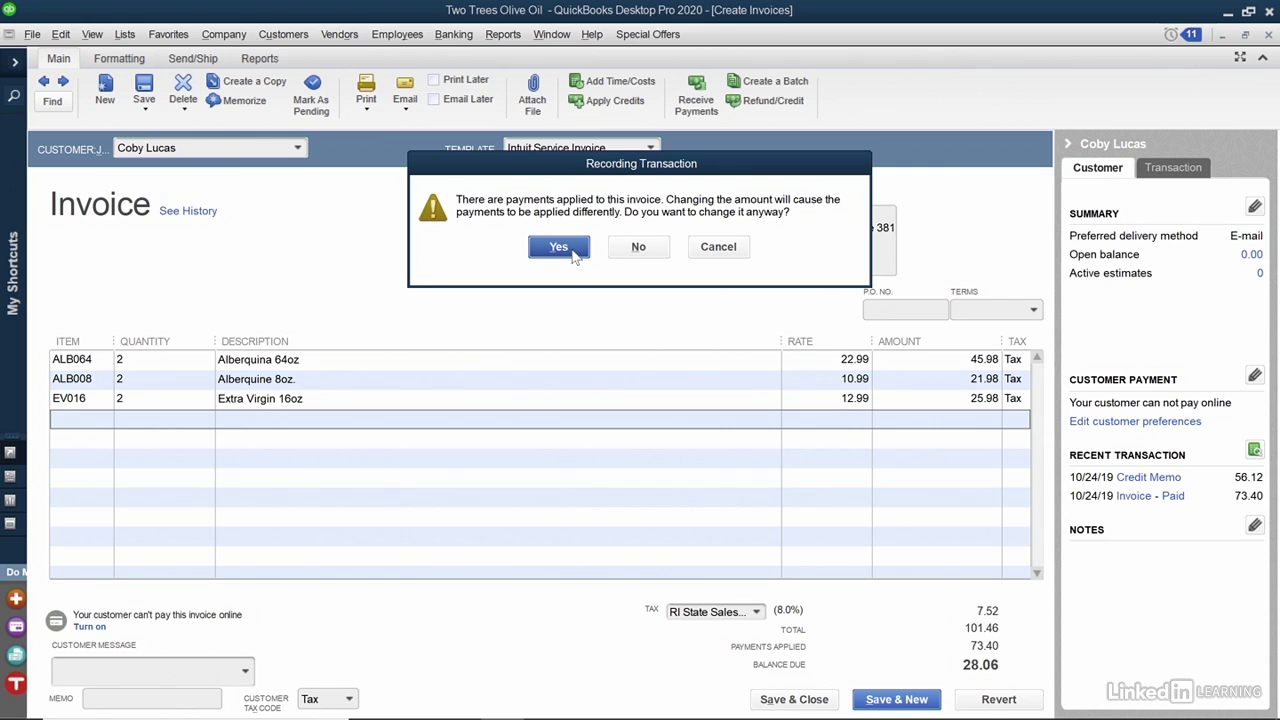
{"action": "left_click", "coordinate": [574, 252]}
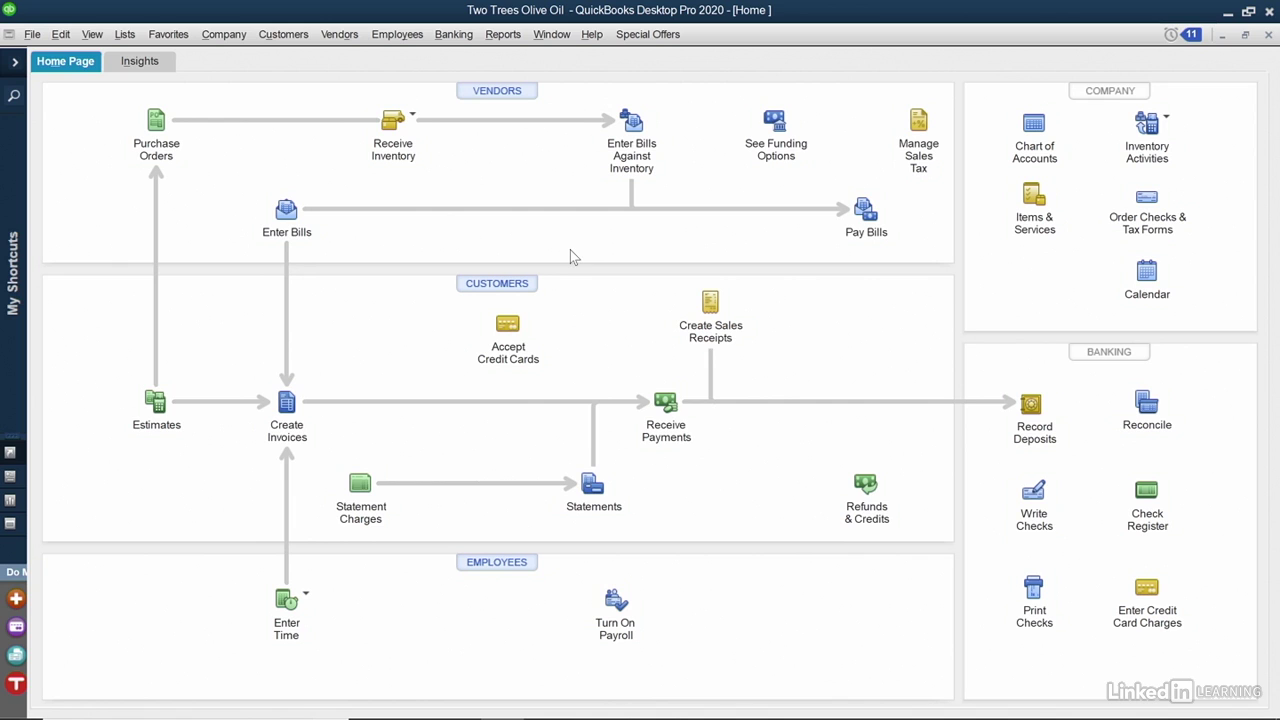
- Receive the customer's payment for the balance due on invoice 119, keeping automatic payment calculation on, and save it
{"action": "left_click", "coordinate": [662, 416]}
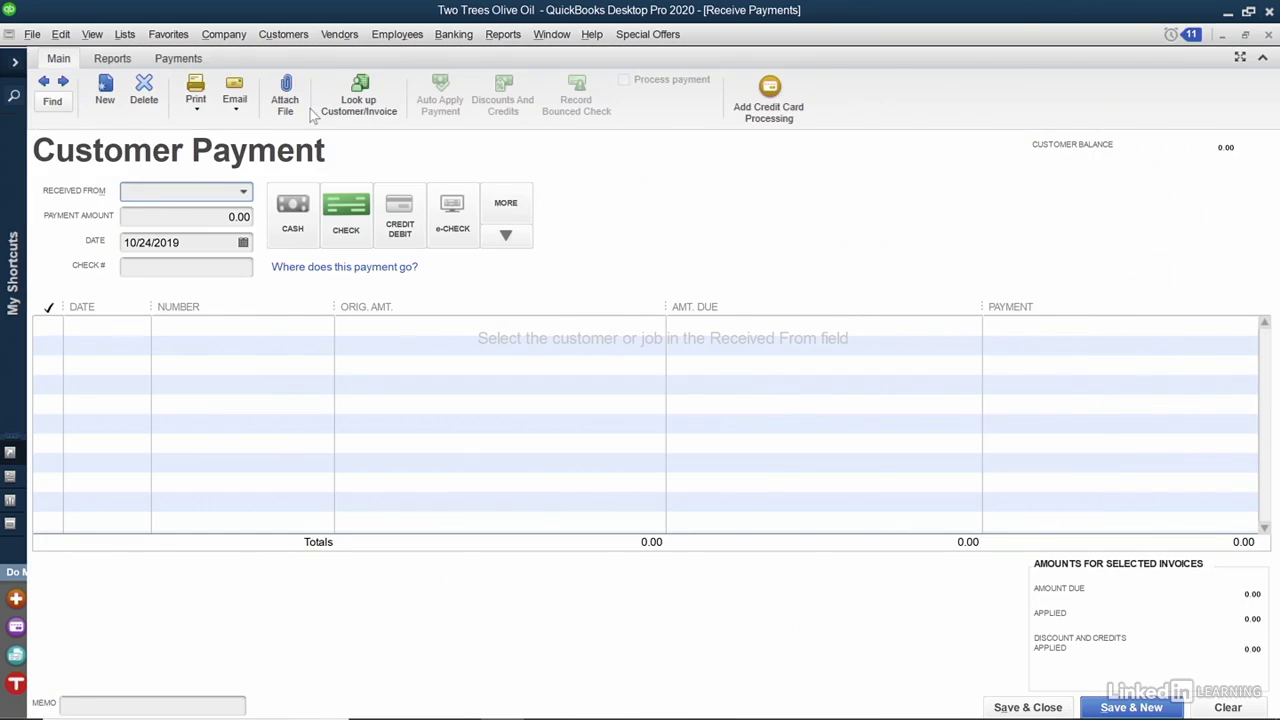
{"action": "left_click", "coordinate": [244, 193]}
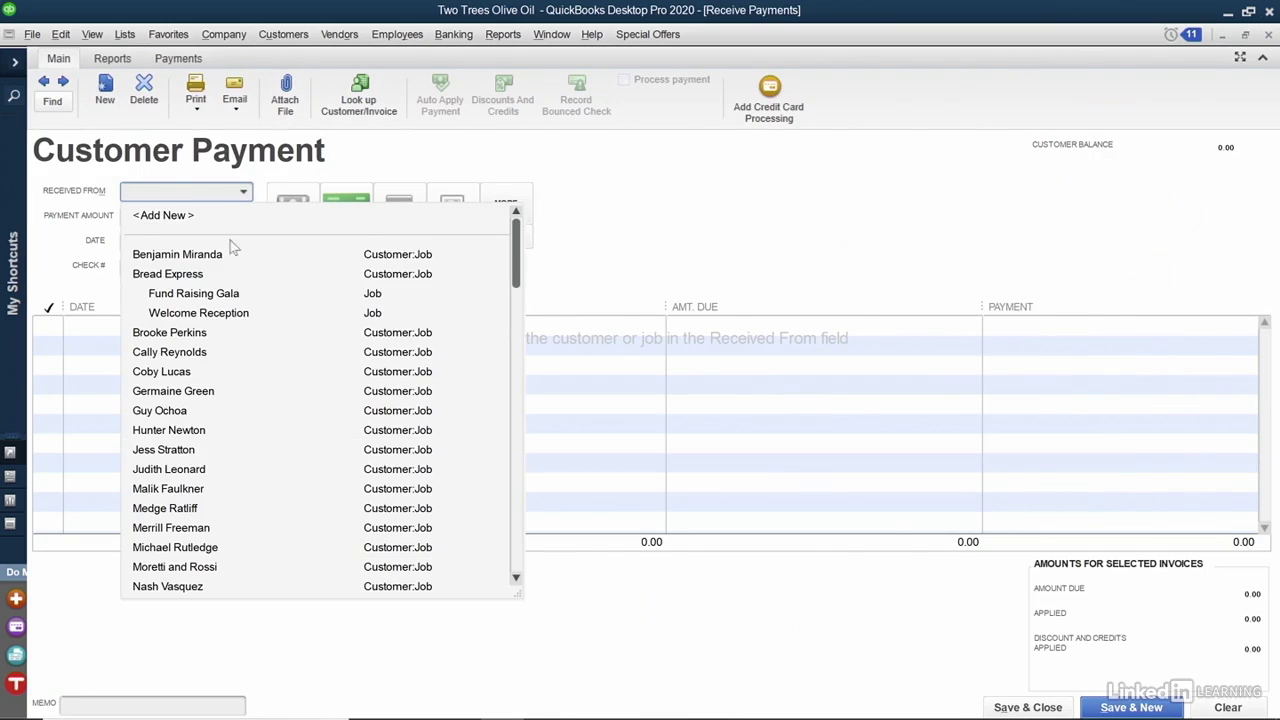
{"action": "left_click", "coordinate": [188, 372]}
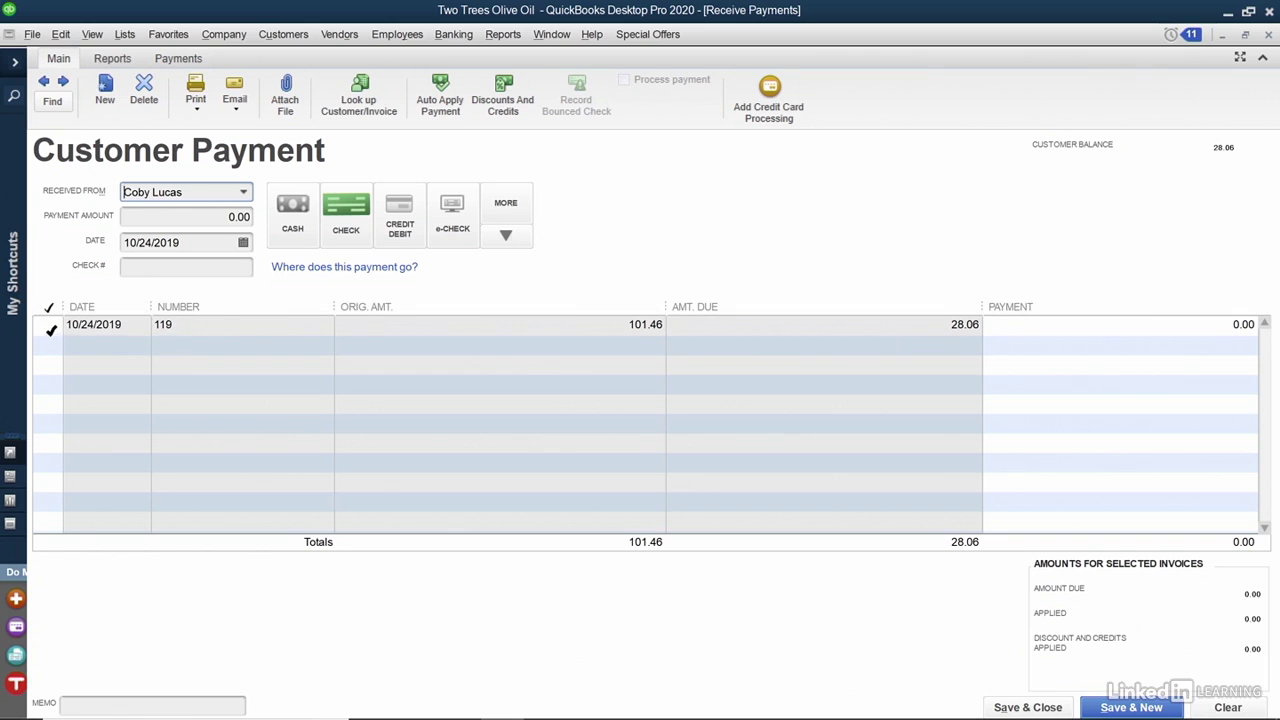
{"action": "left_click", "coordinate": [48, 326]}
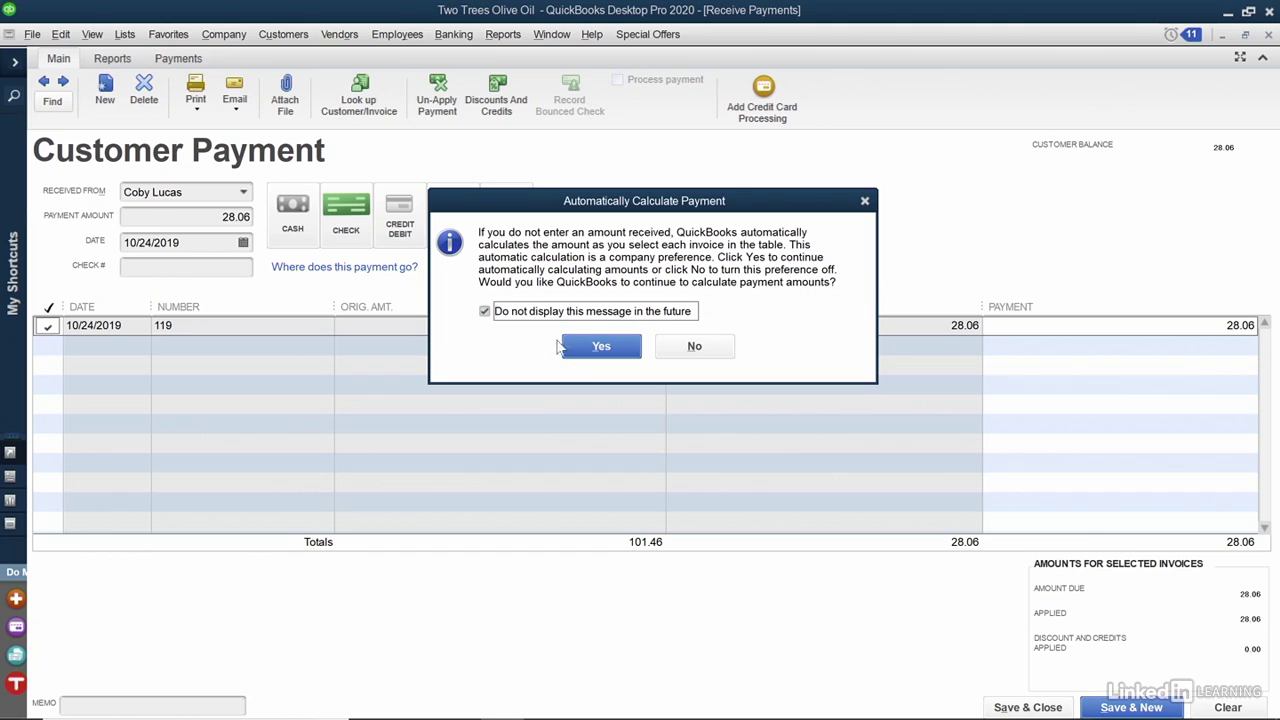
{"action": "left_click", "coordinate": [600, 346]}
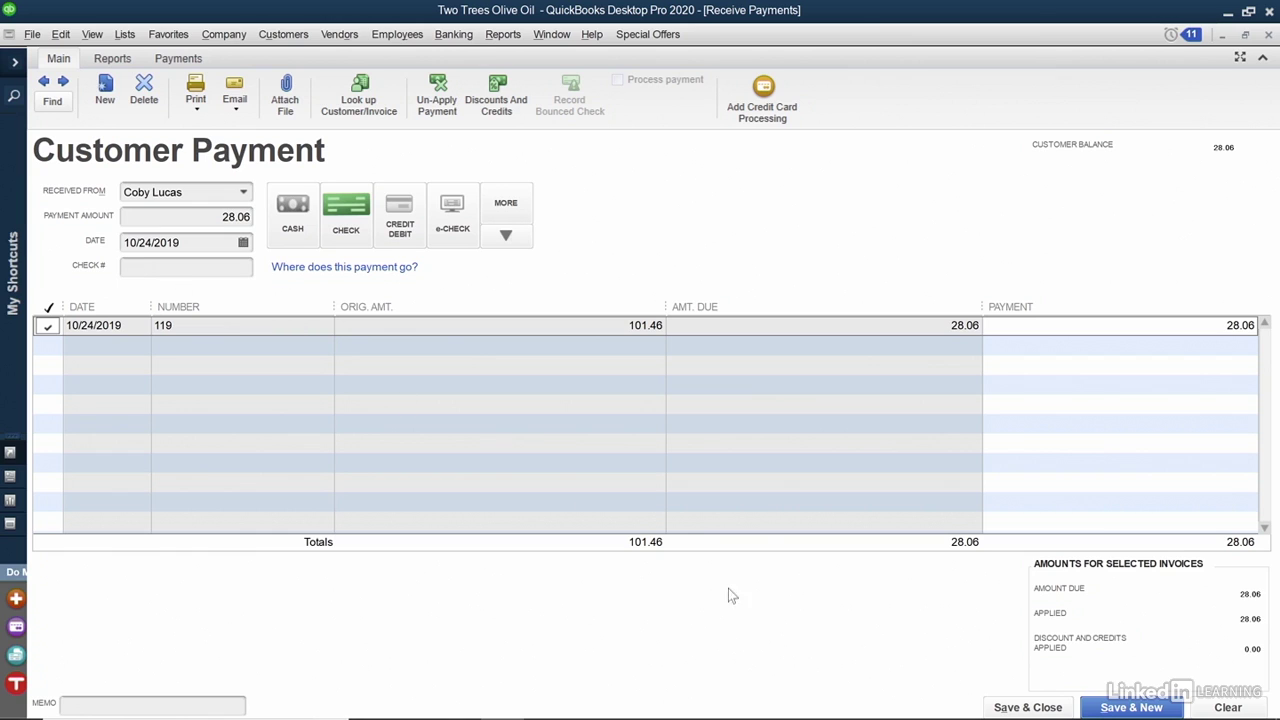
{"action": "left_click", "coordinate": [1012, 704]}
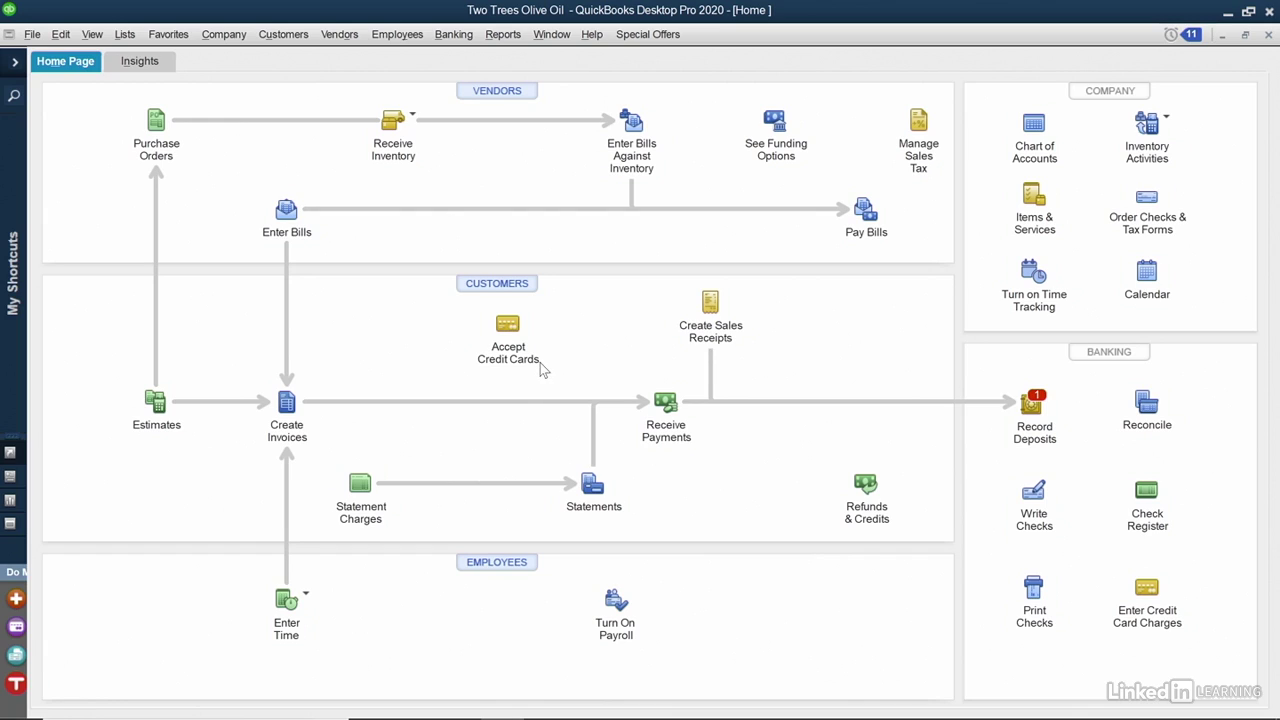
- Reopen invoice 119 to check its payment status and applied payments, and close it
{"action": "left_click", "coordinate": [284, 411]}
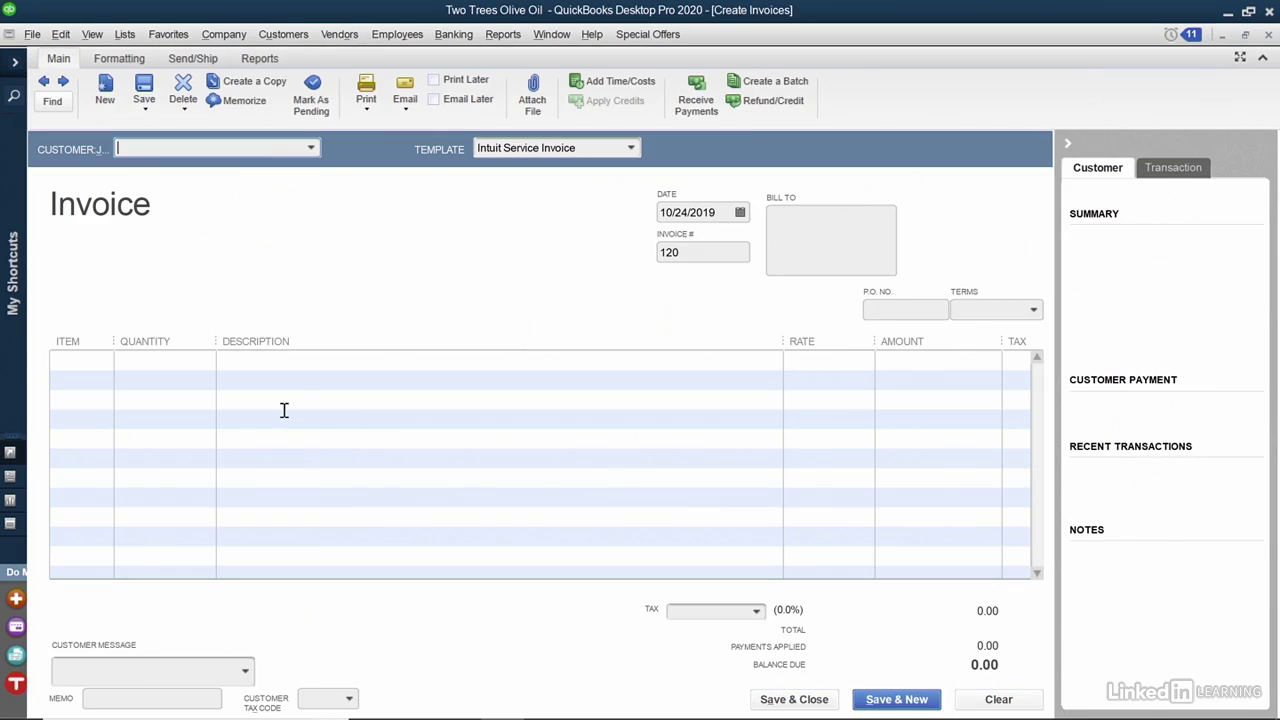
{"action": "left_click", "coordinate": [44, 82]}
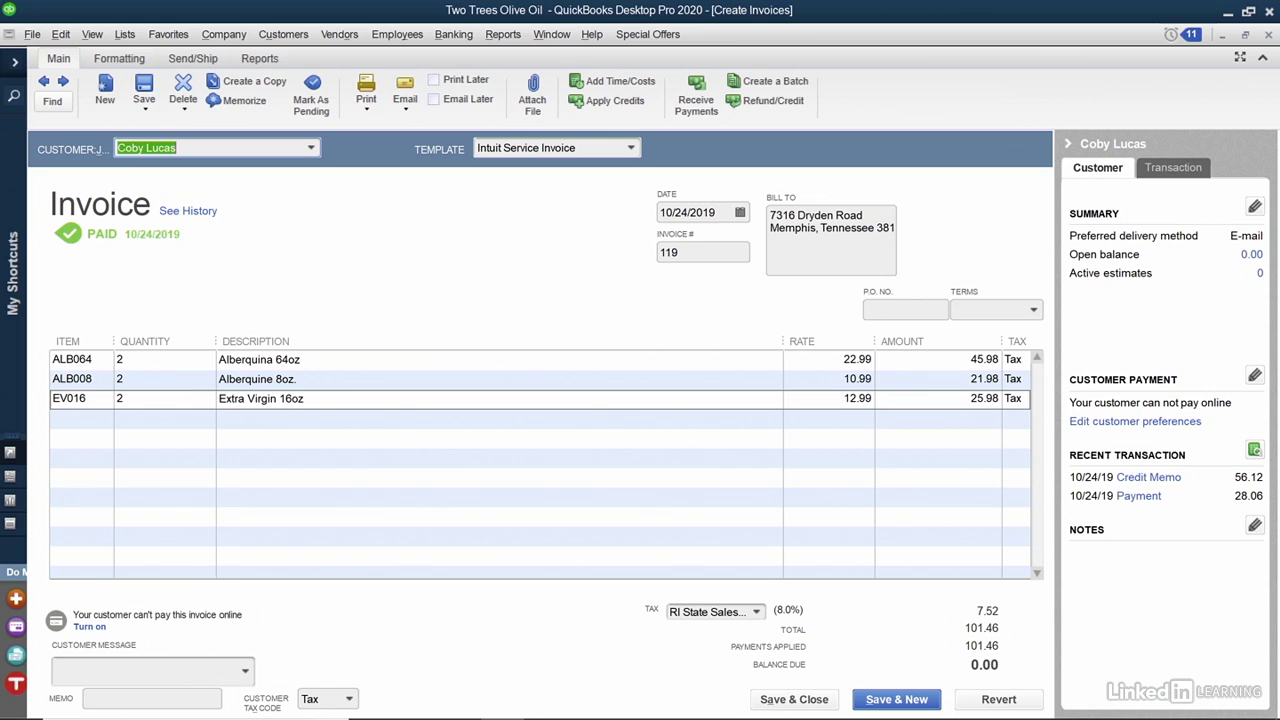
{"action": "left_click", "coordinate": [1268, 35]}
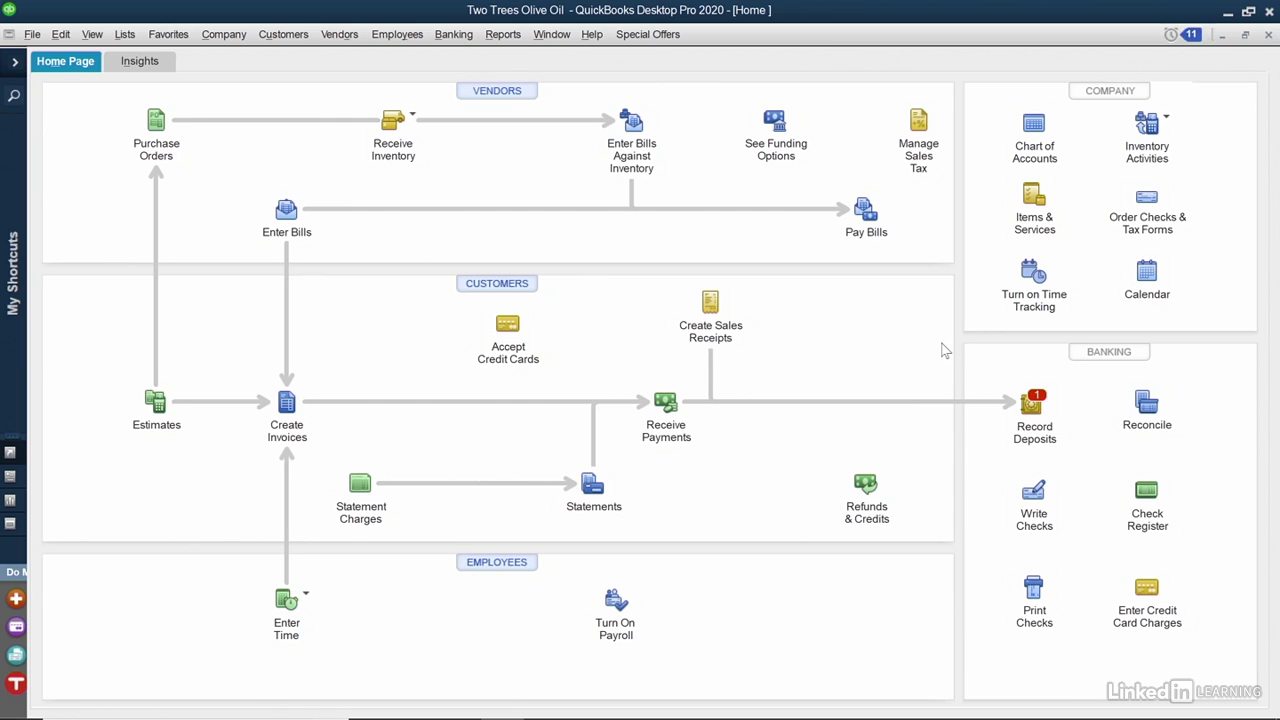
- Add the undeposited 28.06 check payment to the previous 10/24/2019 Citizens Business Checking deposit and record the changes
{"action": "left_click", "coordinate": [1020, 392]}
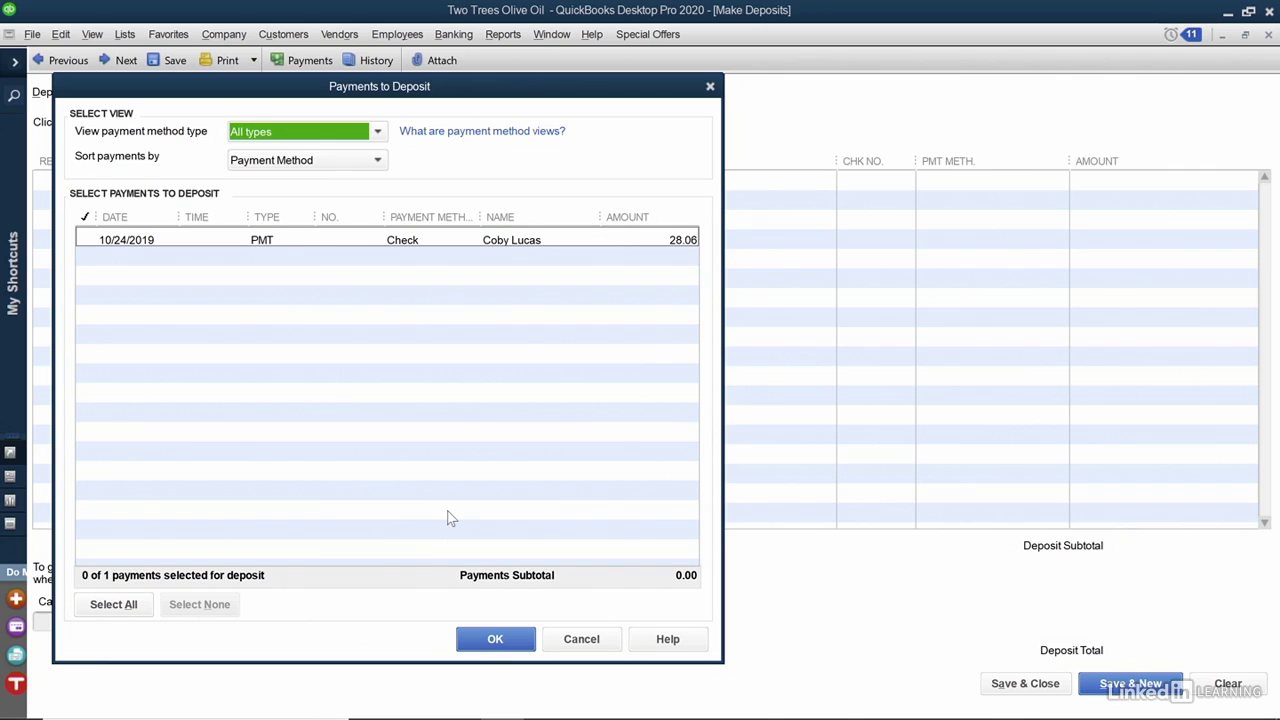
{"action": "left_click", "coordinate": [578, 645]}
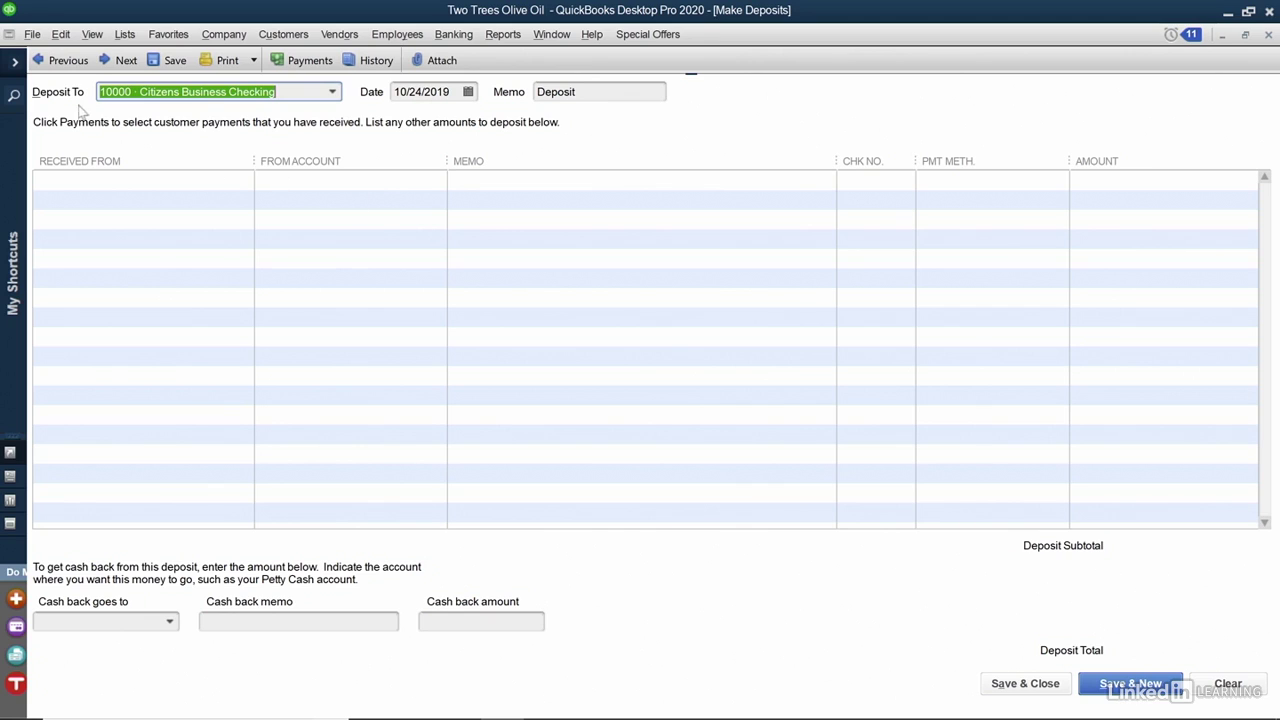
{"action": "left_click", "coordinate": [66, 62]}
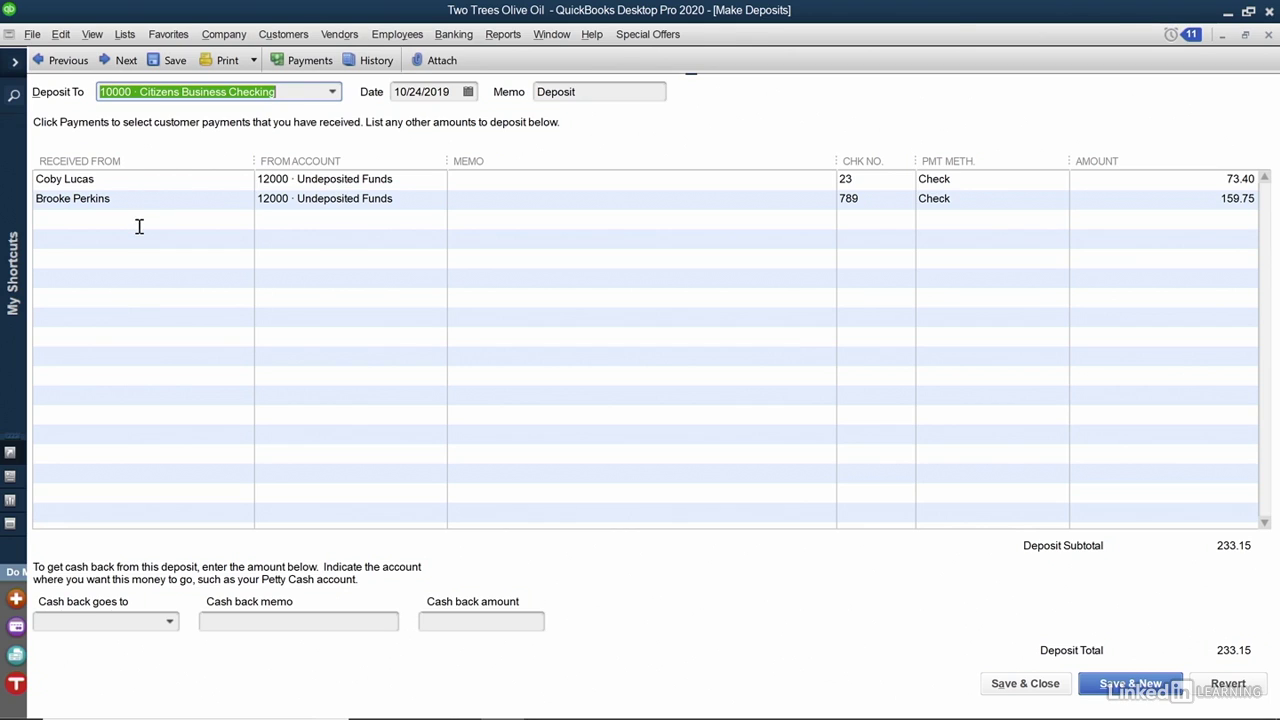
{"action": "left_click", "coordinate": [305, 62]}
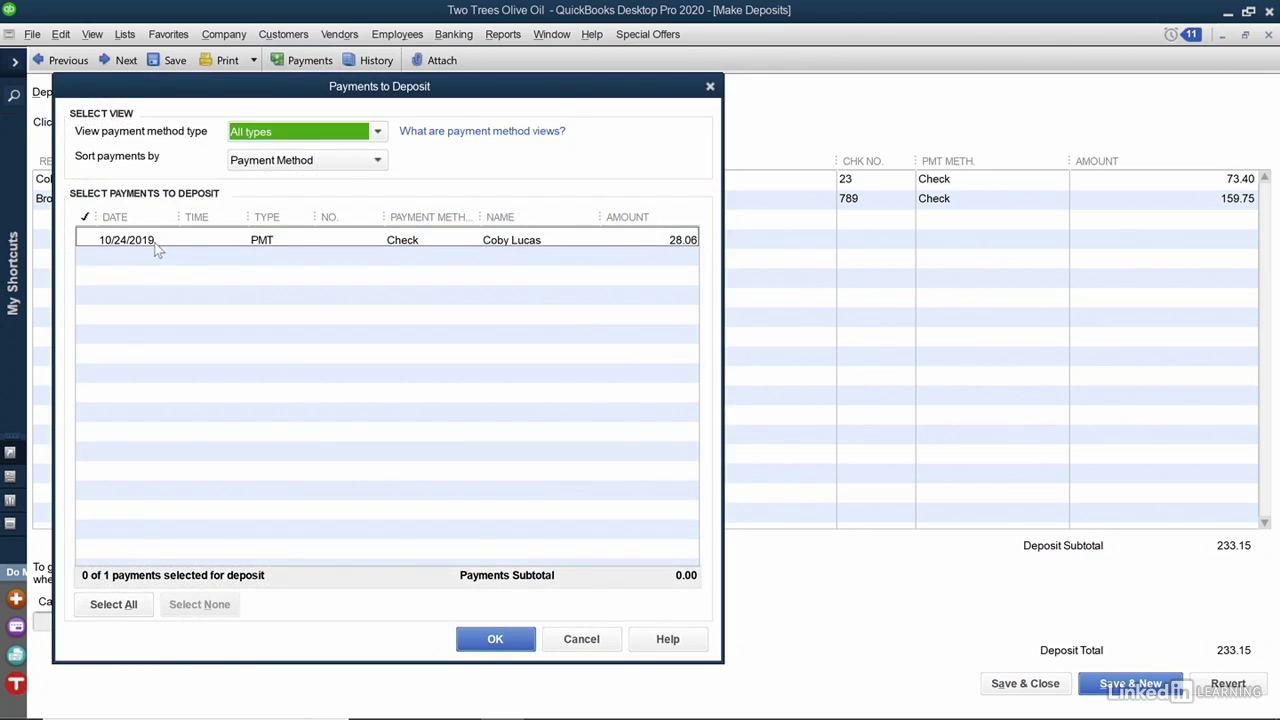
{"action": "left_click", "coordinate": [84, 240]}
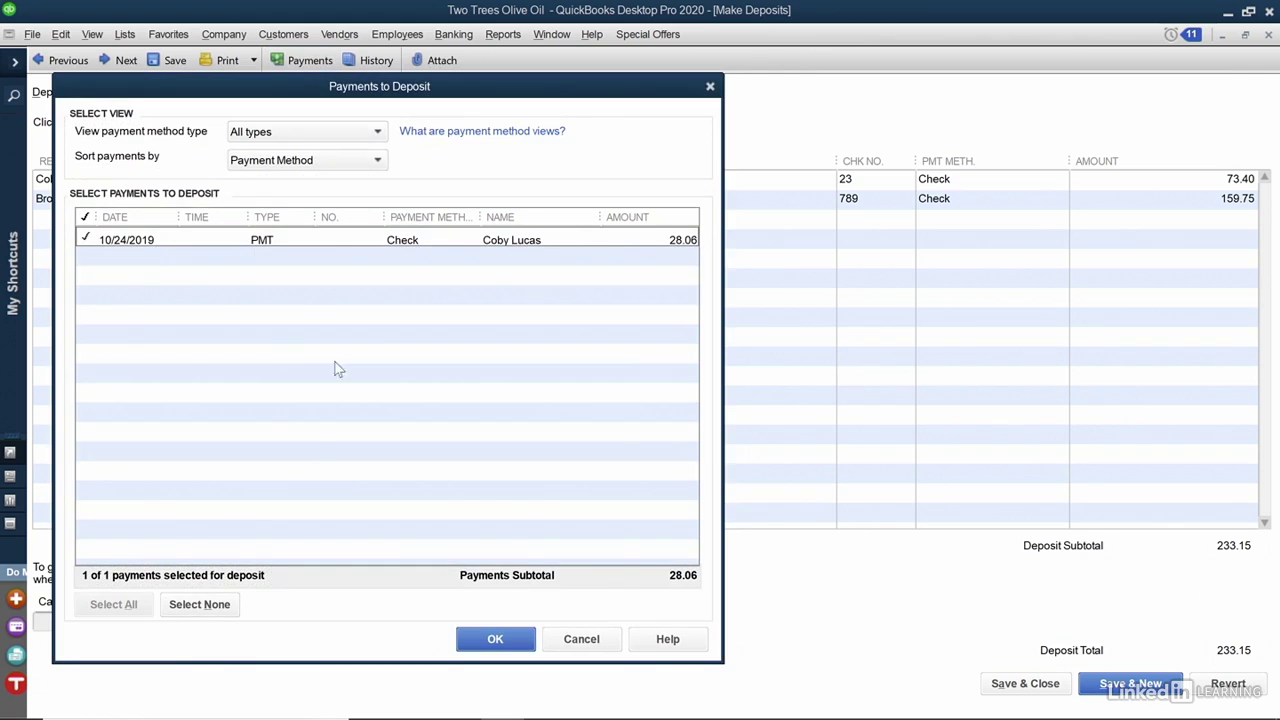
{"action": "left_click", "coordinate": [490, 632]}
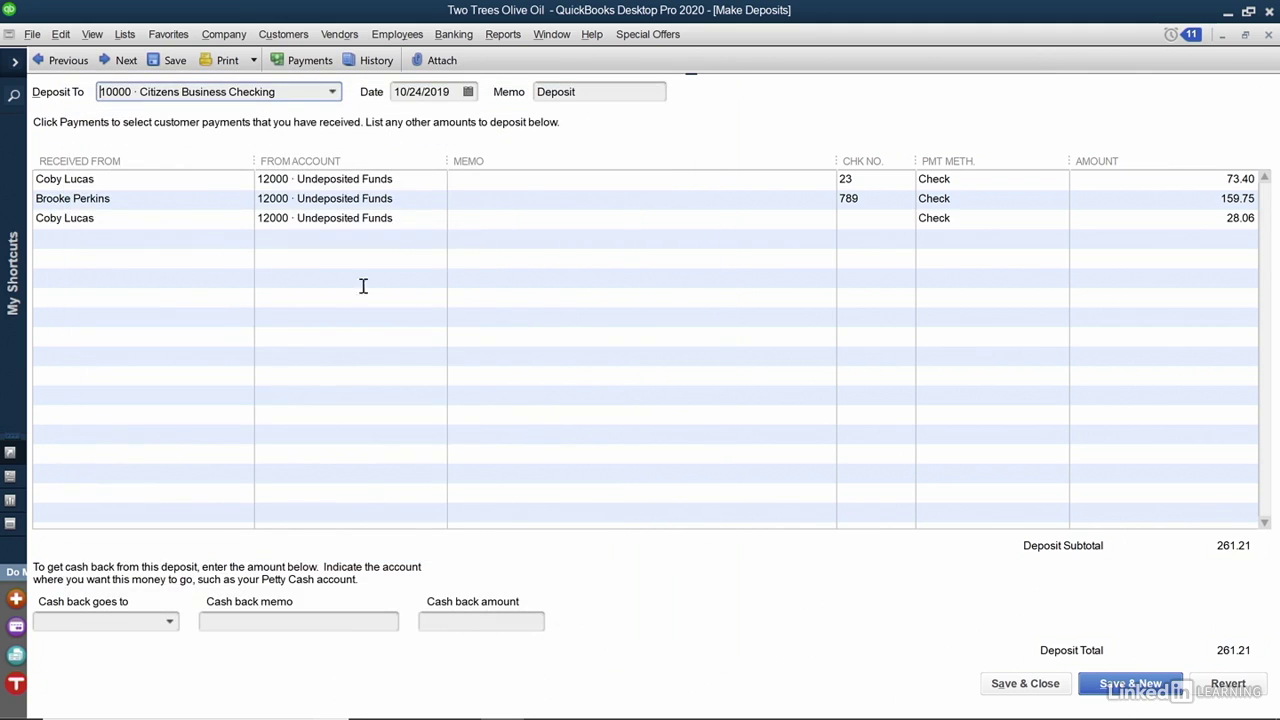
{"action": "left_click", "coordinate": [1027, 684]}
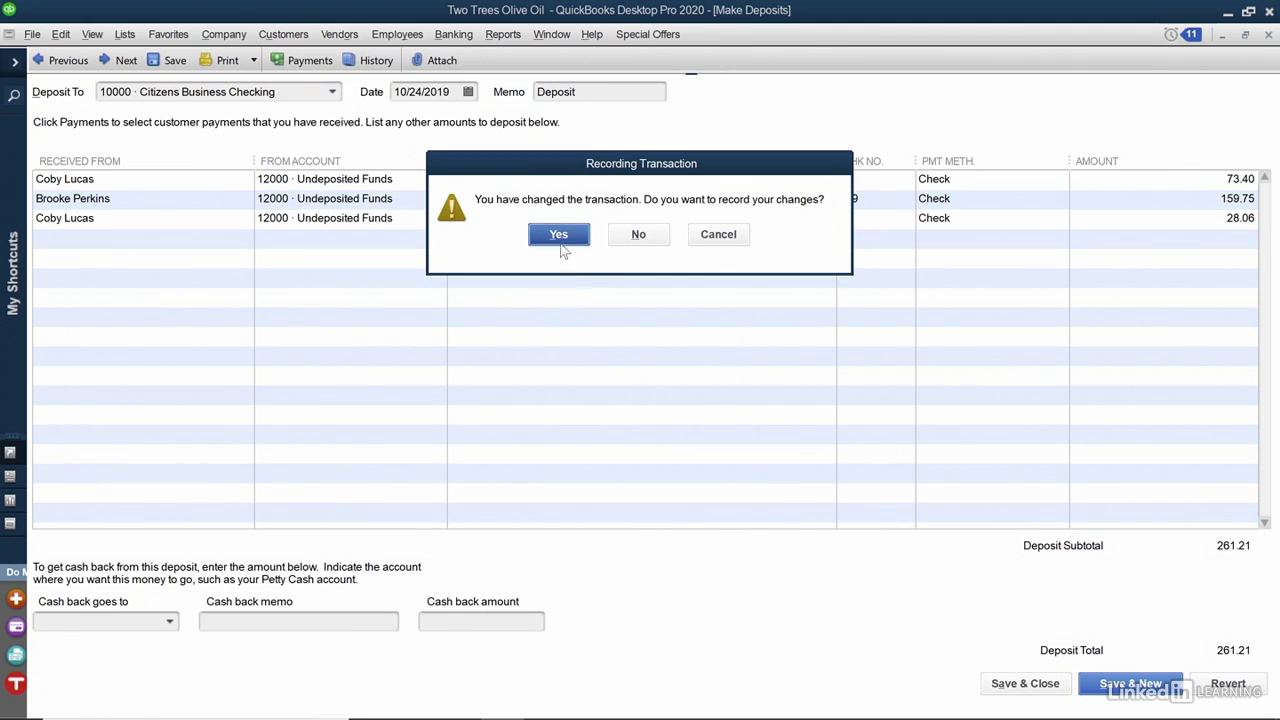
{"action": "left_click", "coordinate": [558, 234]}
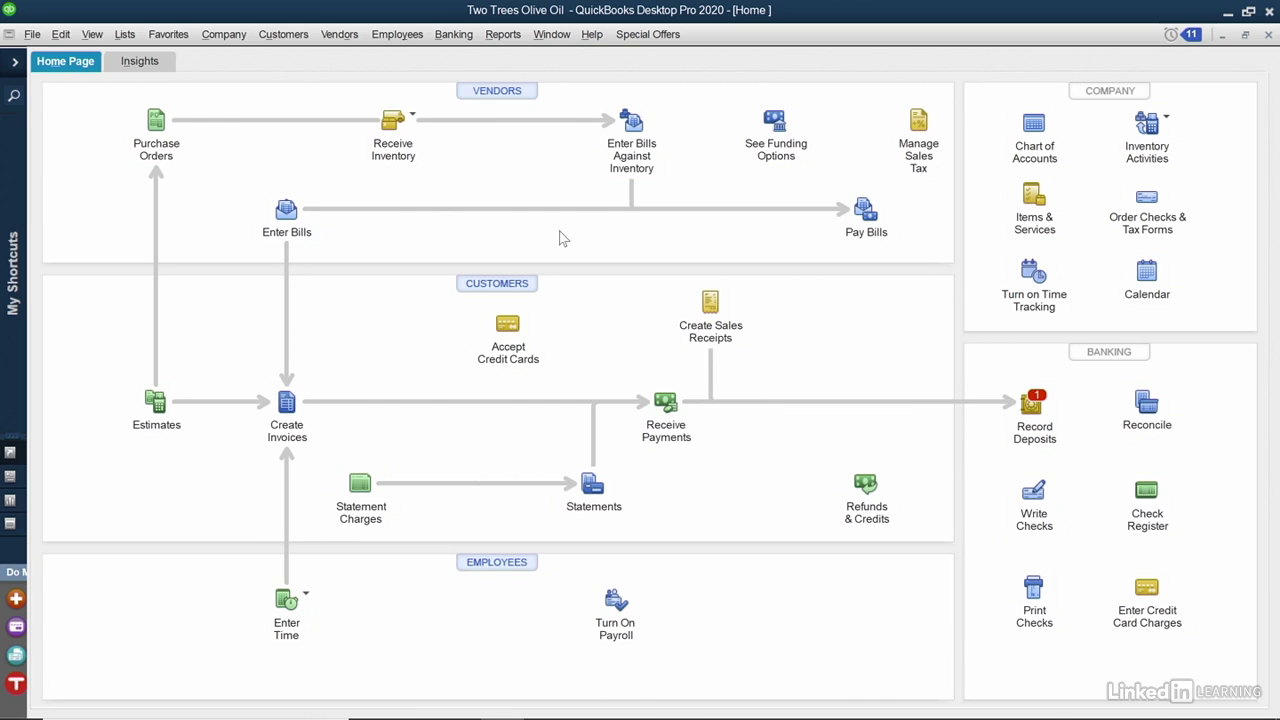
- Examine the 10/23/2019 split deposit from the Citizens Business Checking register, and close both the deposit and the register
{"action": "left_click", "coordinate": [1142, 498]}
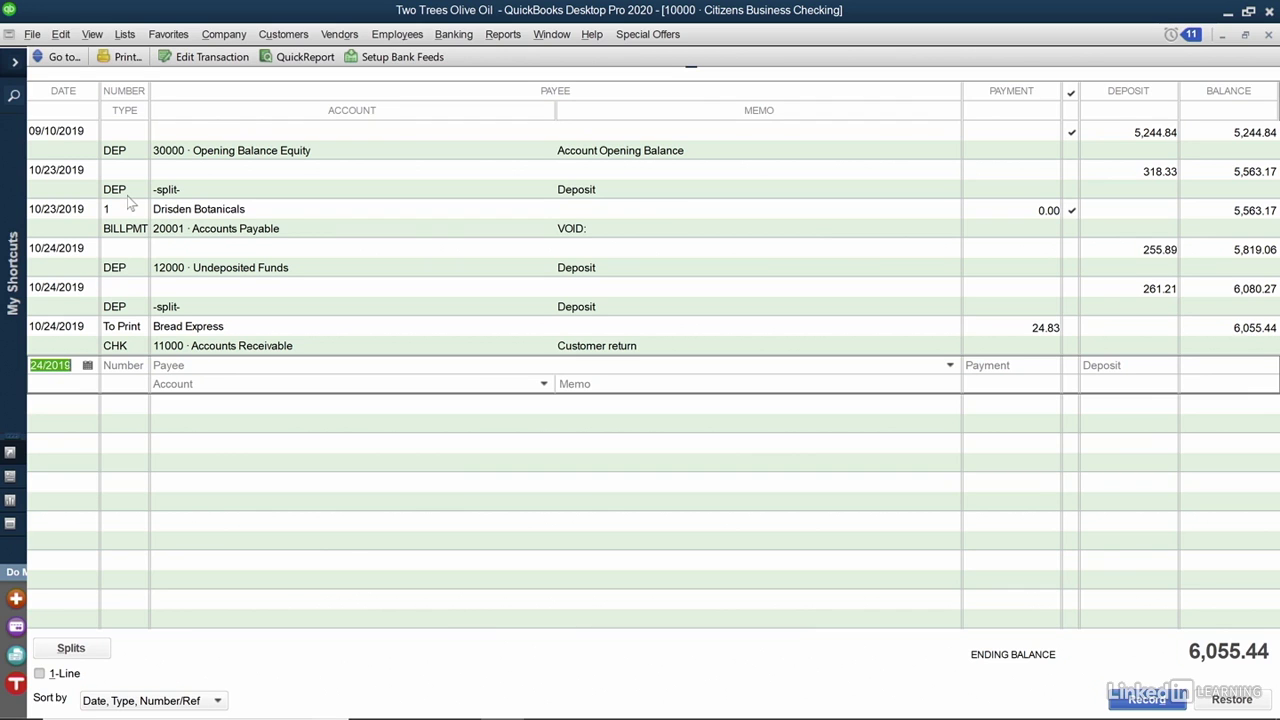
{"action": "double_click", "coordinate": [200, 190]}
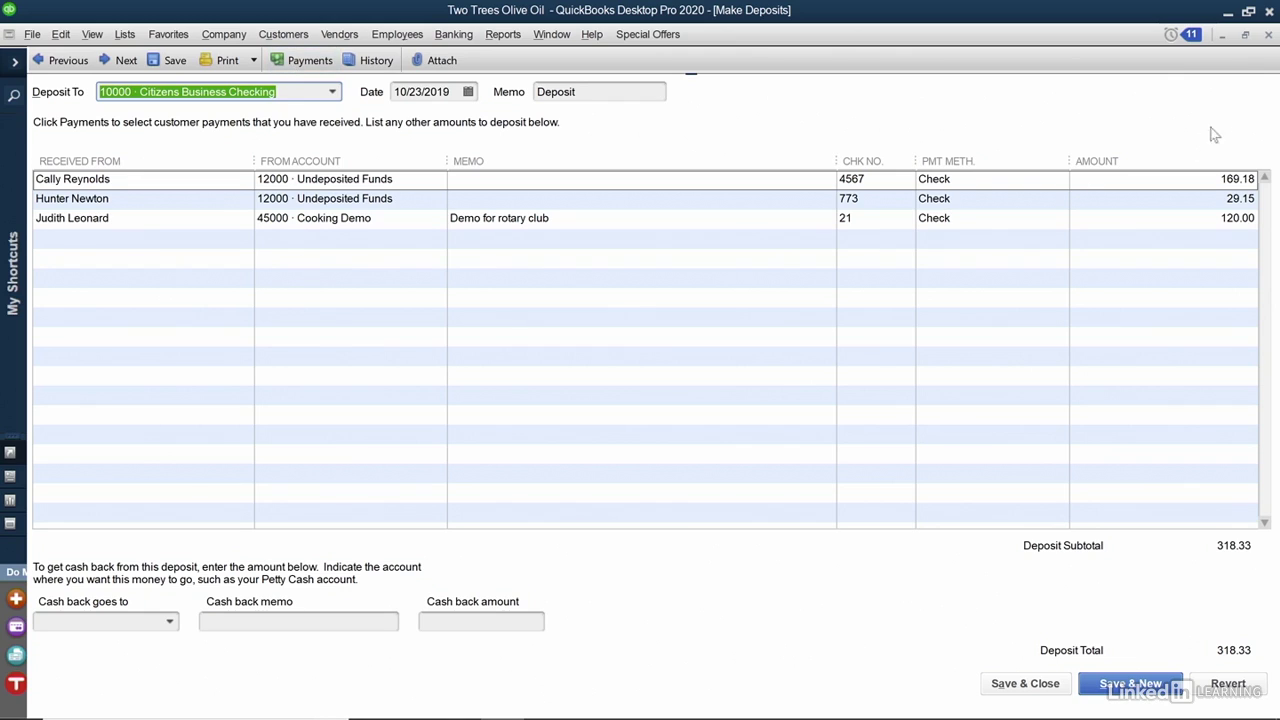
{"action": "left_click", "coordinate": [1269, 35]}
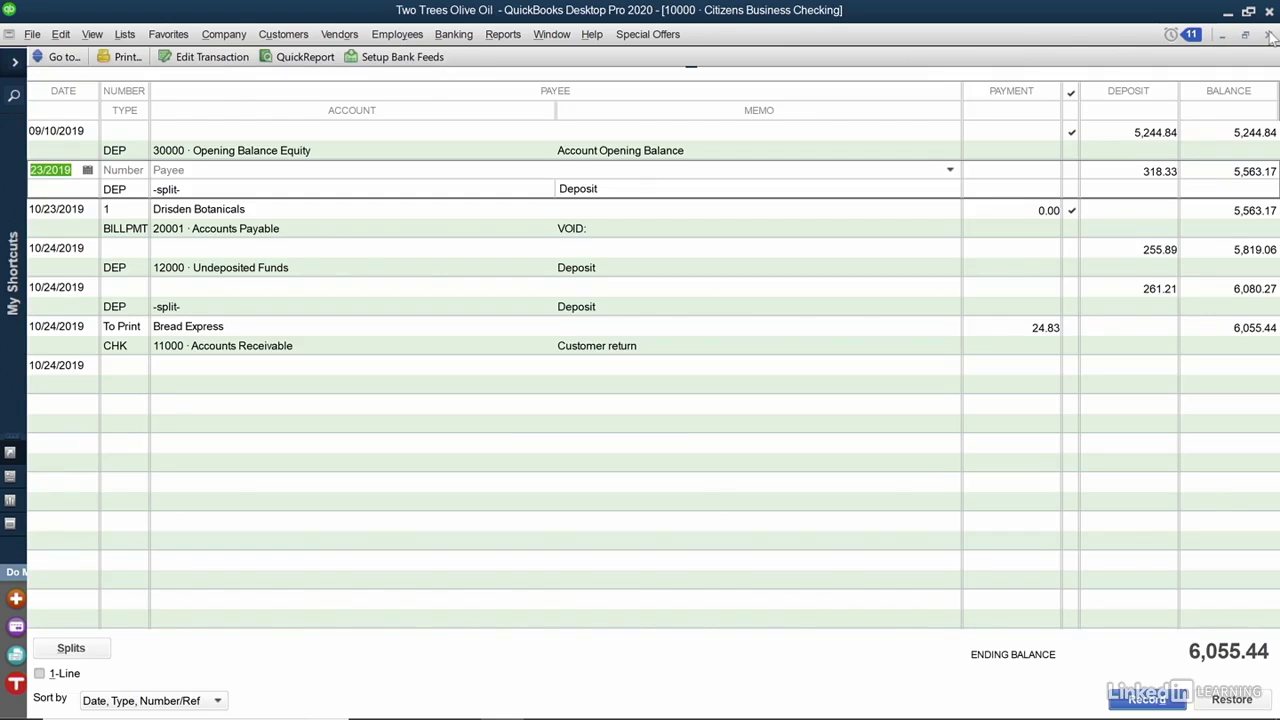
{"action": "left_click", "coordinate": [1269, 35]}
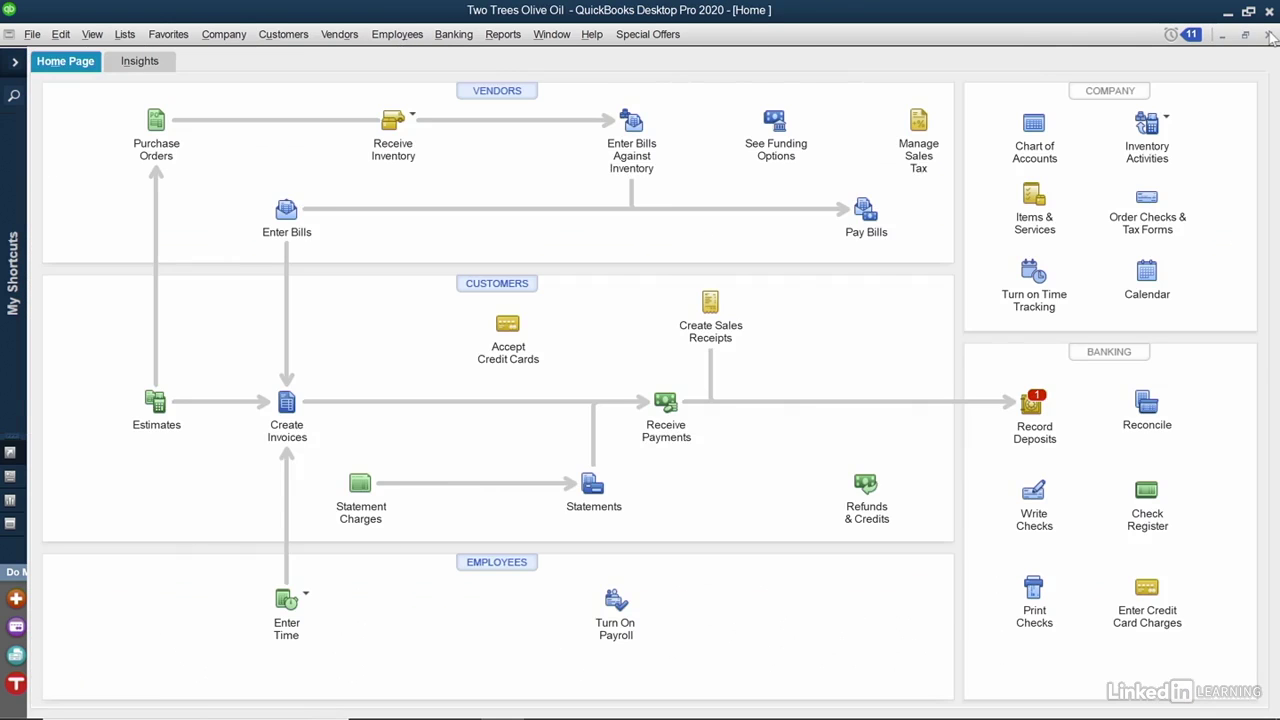